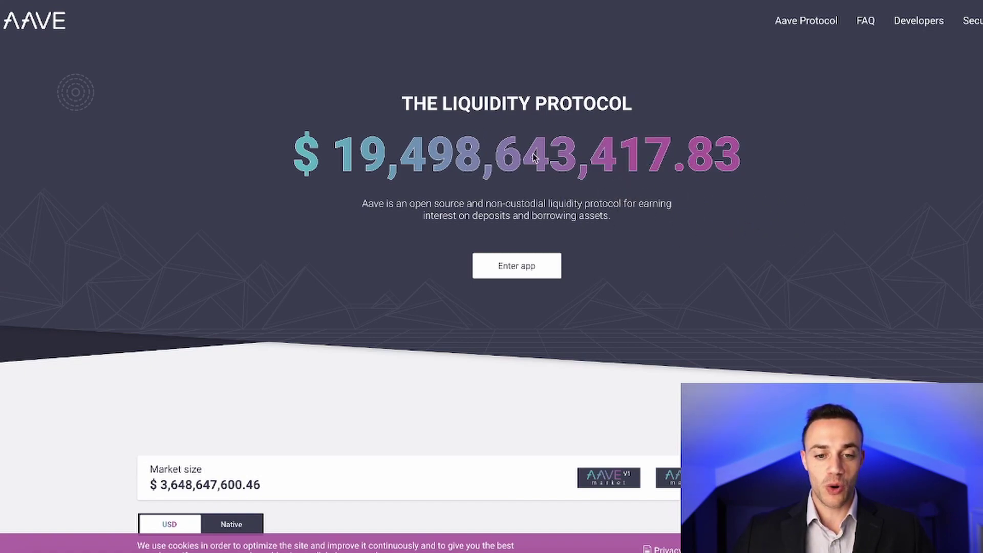
Step: Switch the landing page between the V1 and V2 market overviews, finishing on V2's size and rates
scroll(610, 168, "down", 5)
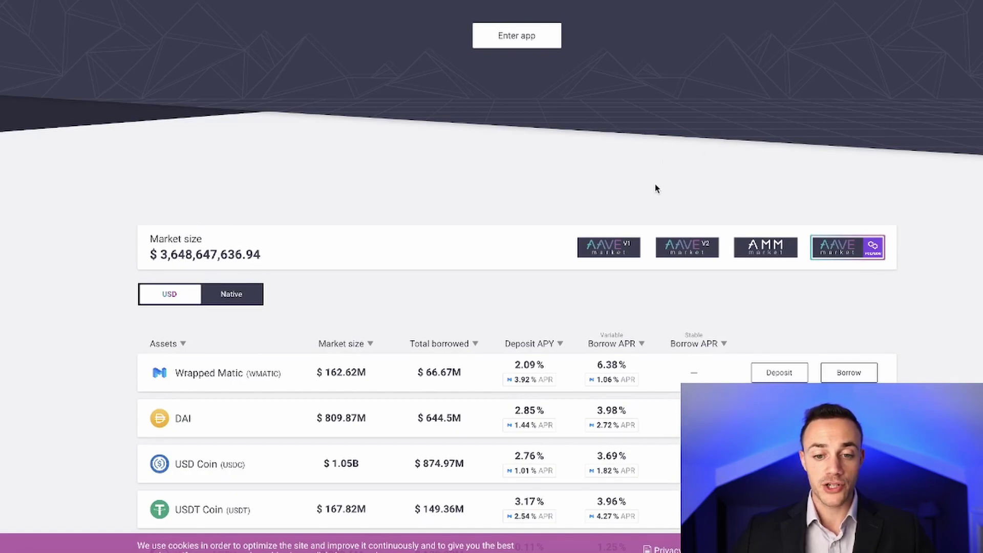
scroll(615, 193, "up", 5)
scroll(593, 198, "down", 2)
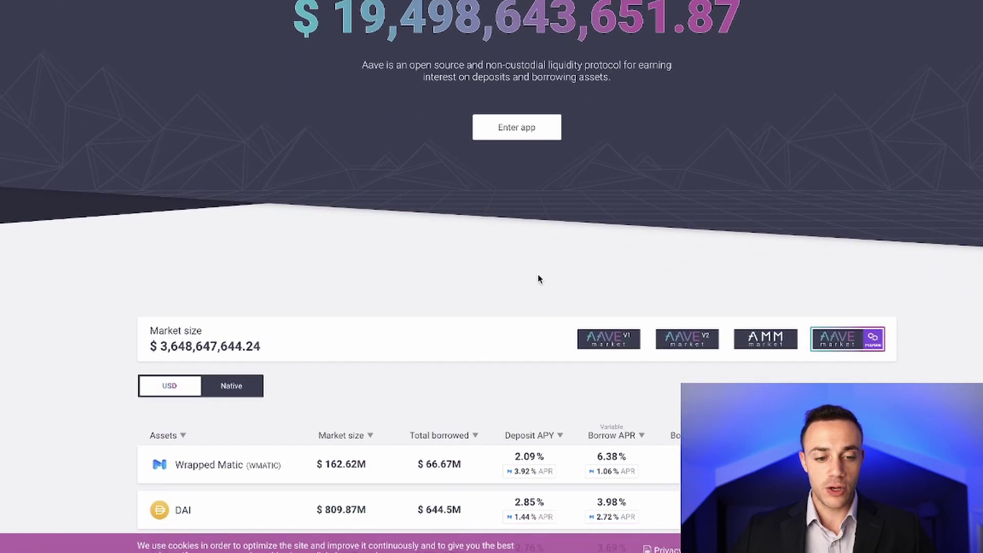
left_click(597, 339)
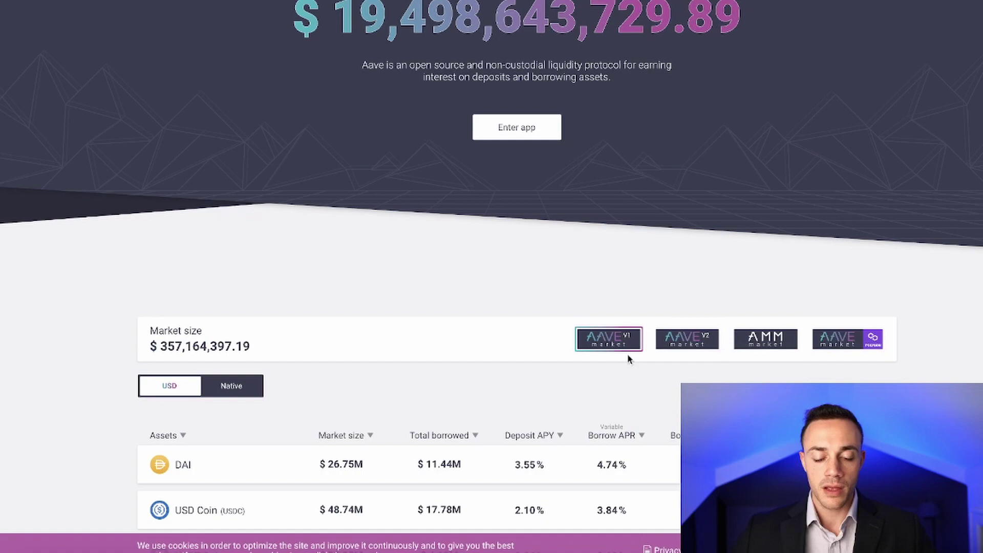
left_click(685, 341)
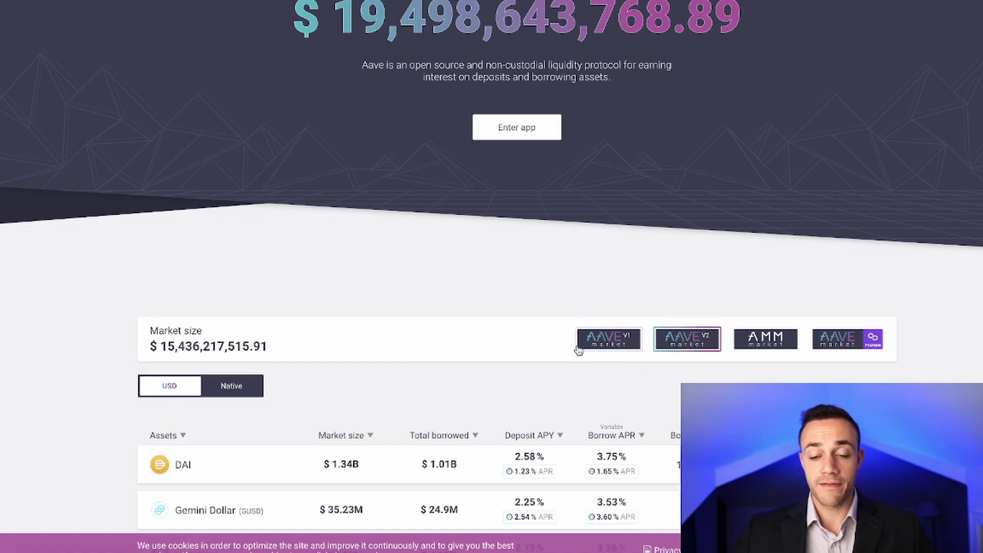
left_click(580, 347)
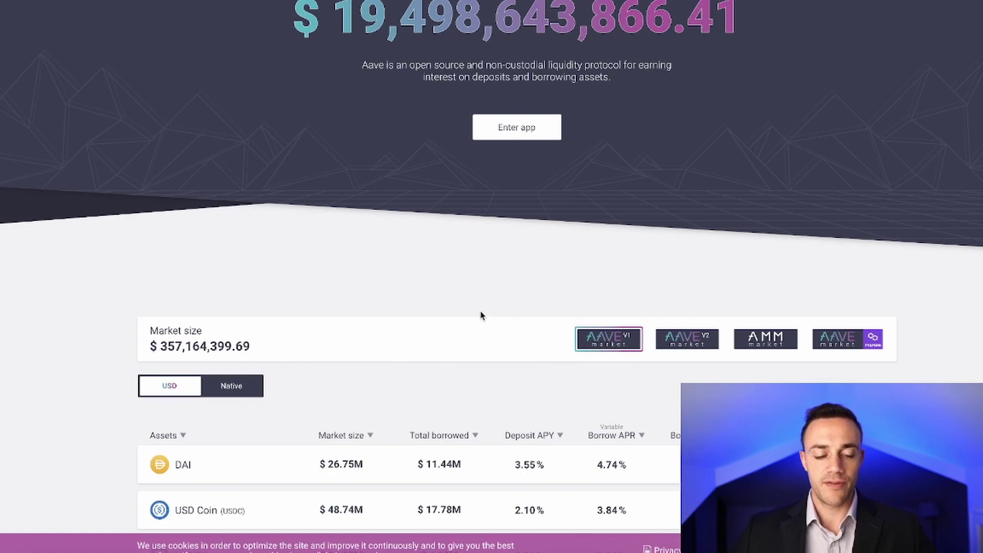
left_click(687, 339)
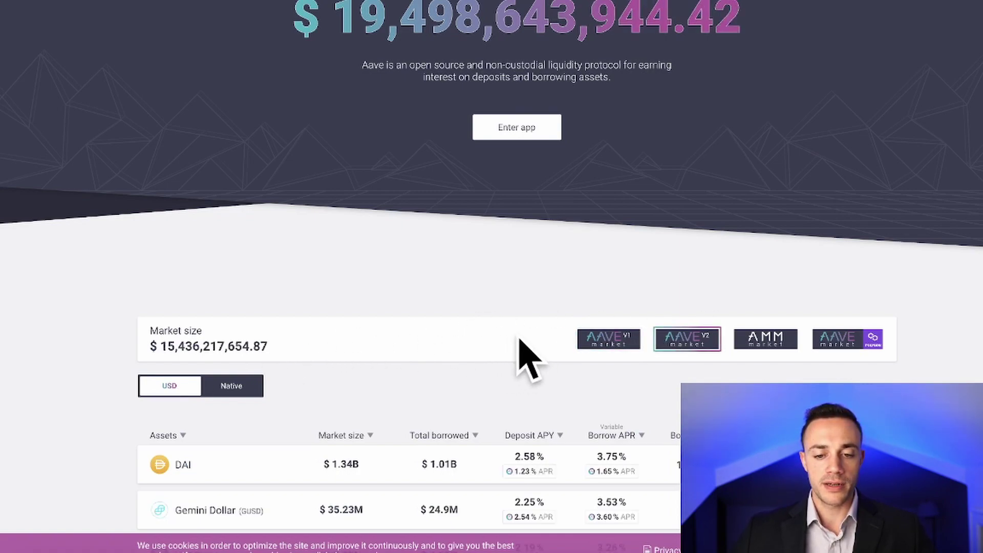
left_click(608, 340)
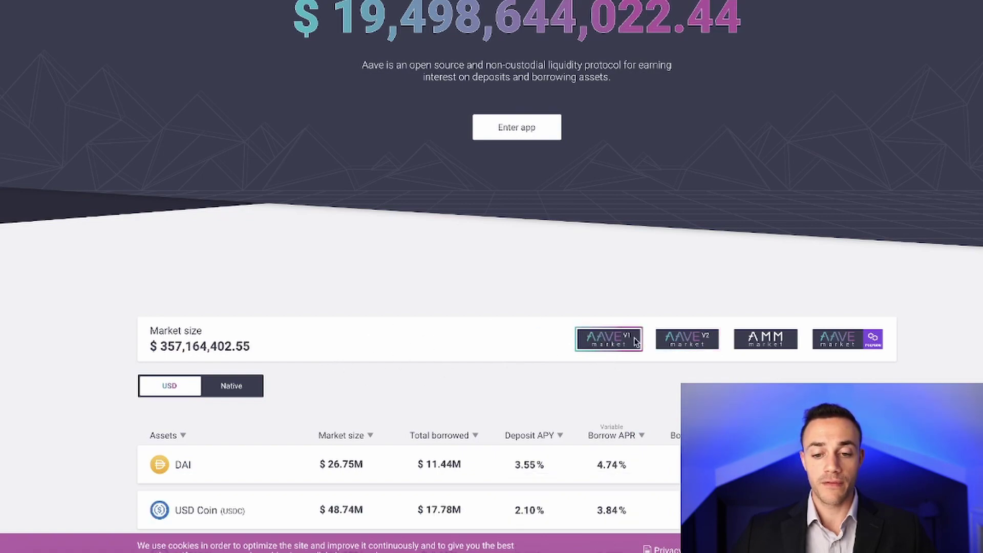
left_click(679, 340)
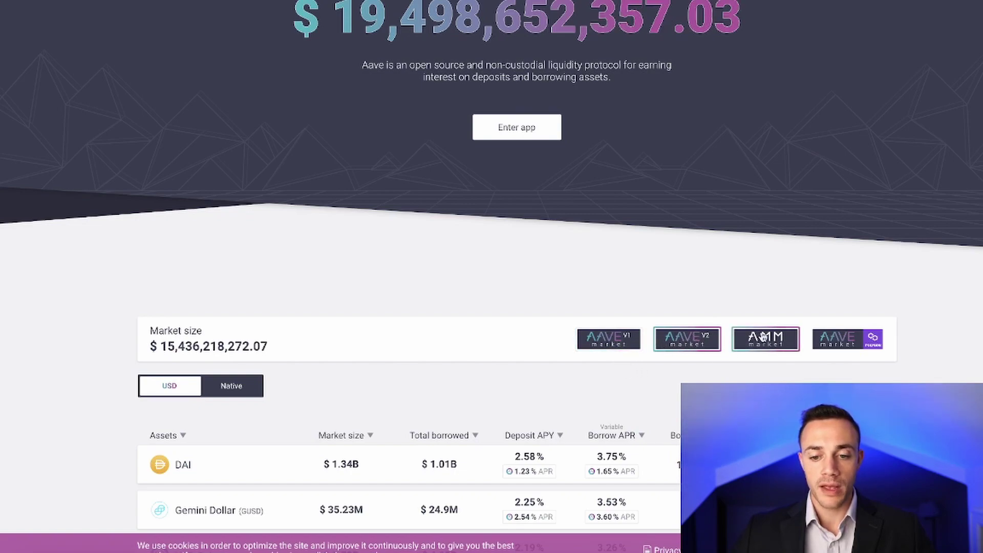
Step: Show the AMM market's size and asset rates on the Aave landing page
left_click(760, 339)
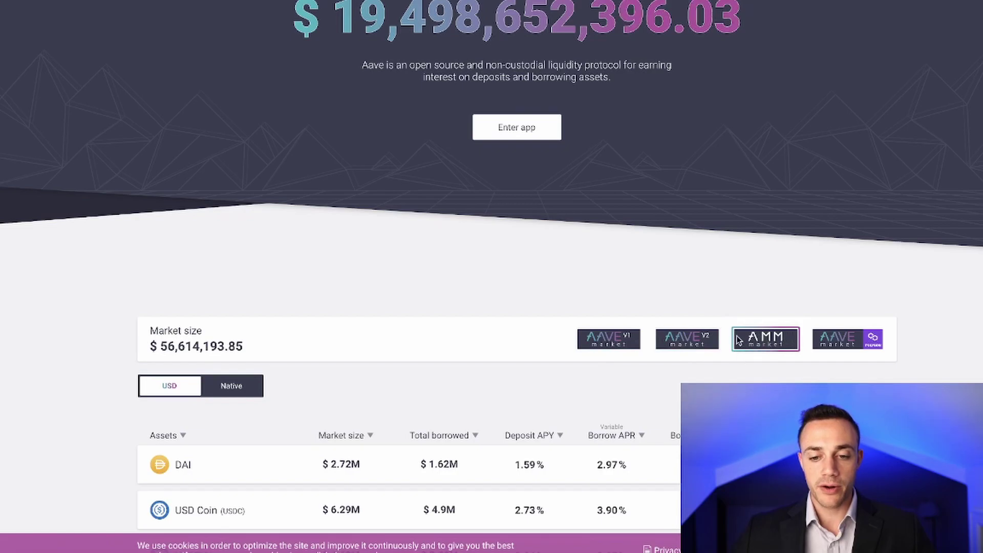
scroll(762, 346, "up", 2)
scroll(762, 346, "up", 1)
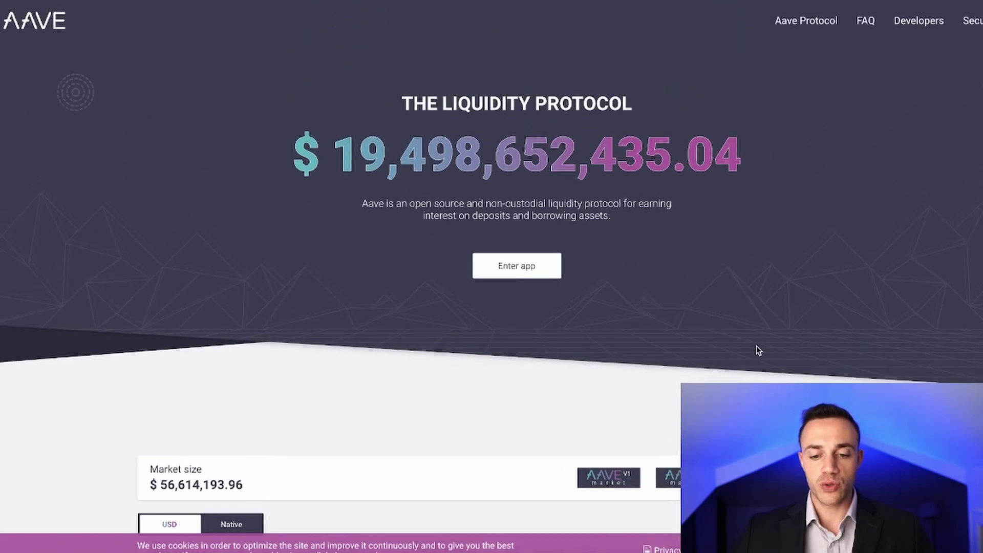
scroll(756, 347, "down", 2)
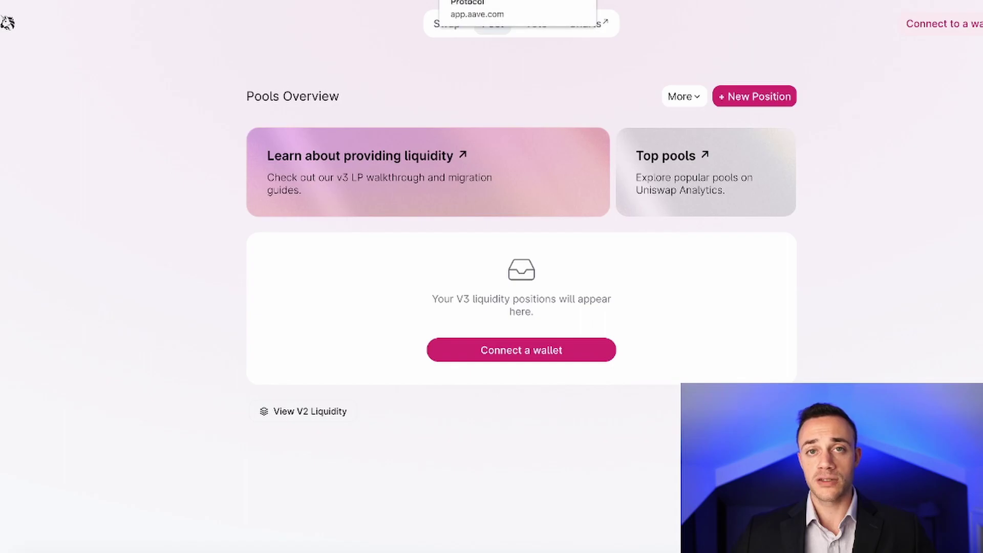
Step: Go back to the app.aave.com tab with the Aave landing page
left_click(476, 1)
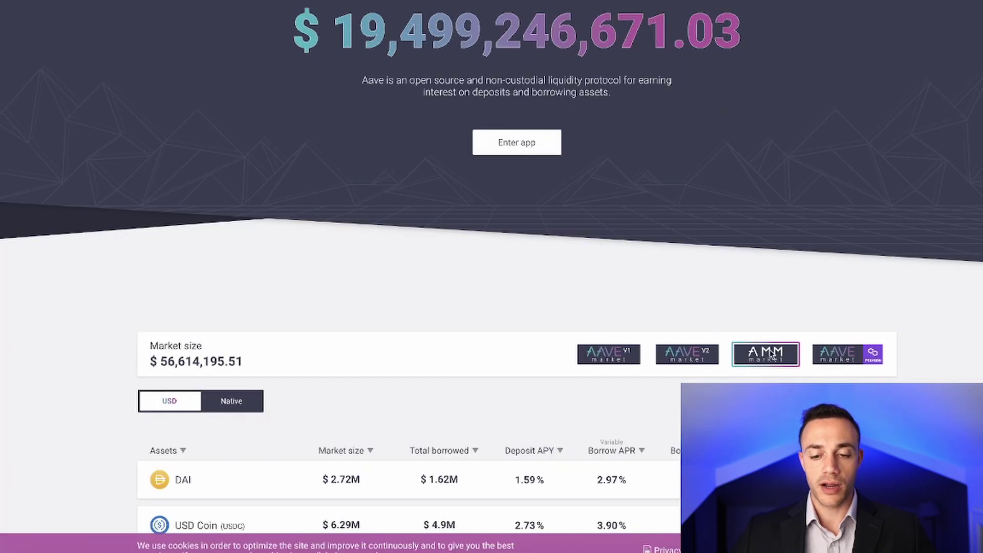
Step: Select the Polygon market and scroll down to its asset table with Deposit and Borrow buttons
scroll(704, 302, "up", 2)
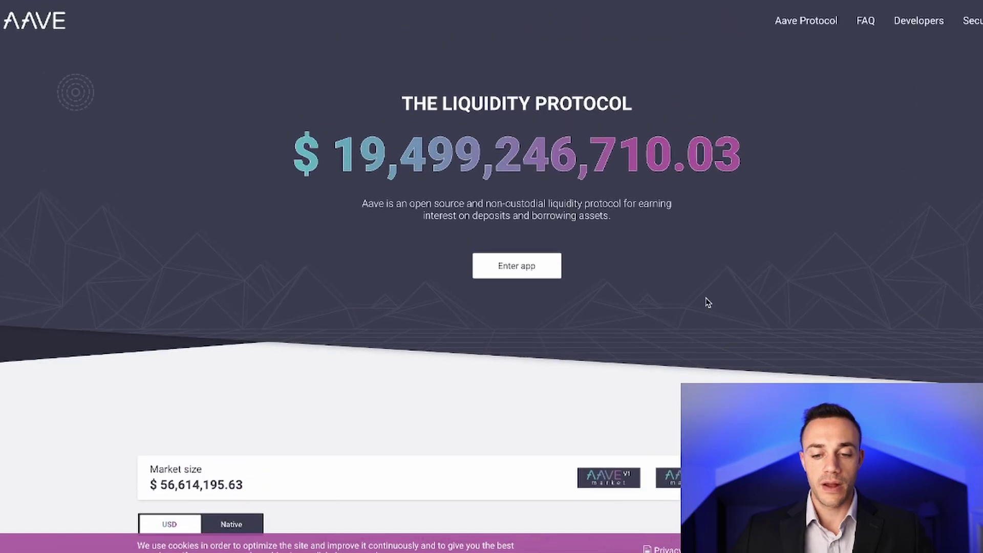
scroll(657, 325, "down", 2)
left_click(825, 347)
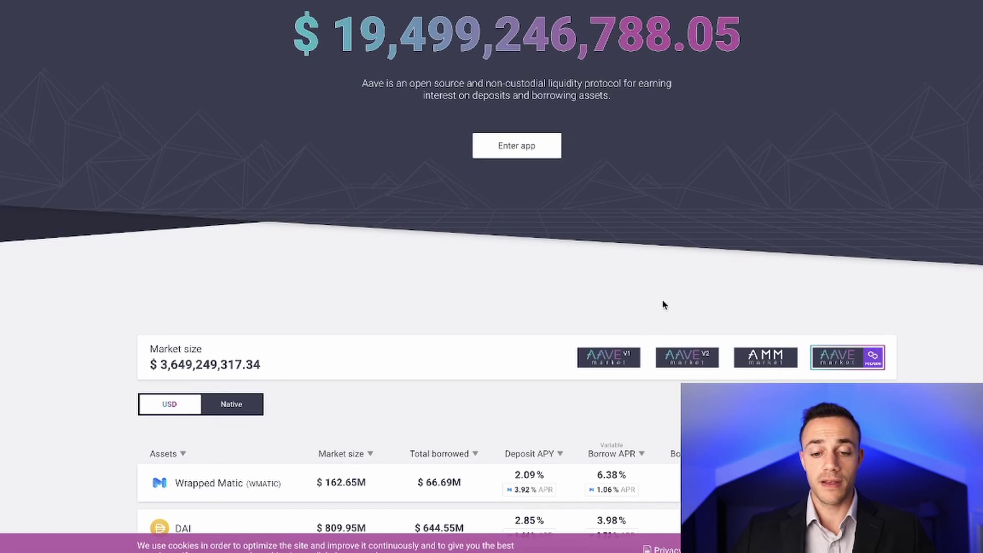
scroll(663, 305, "down", 2)
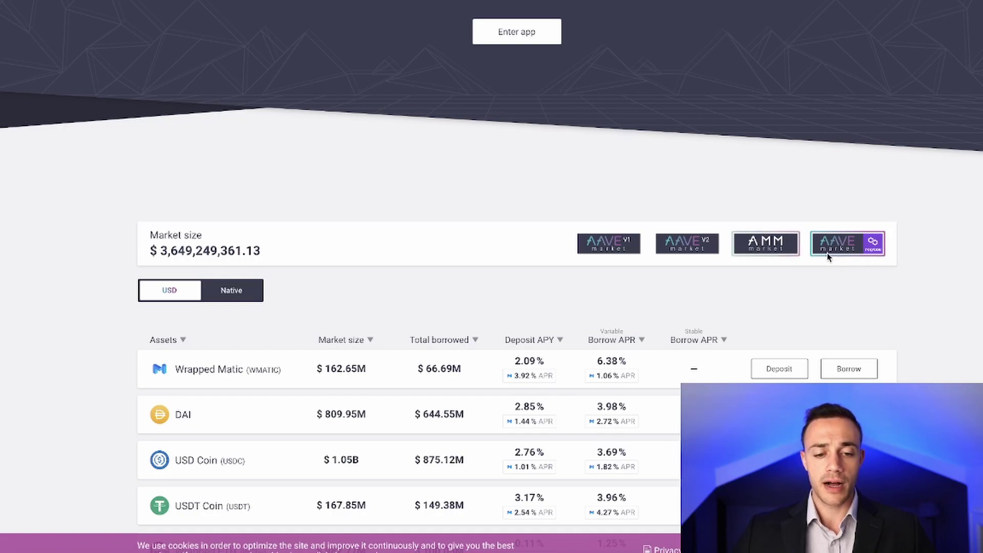
scroll(814, 244, "down", 1)
scroll(814, 236, "down", 2)
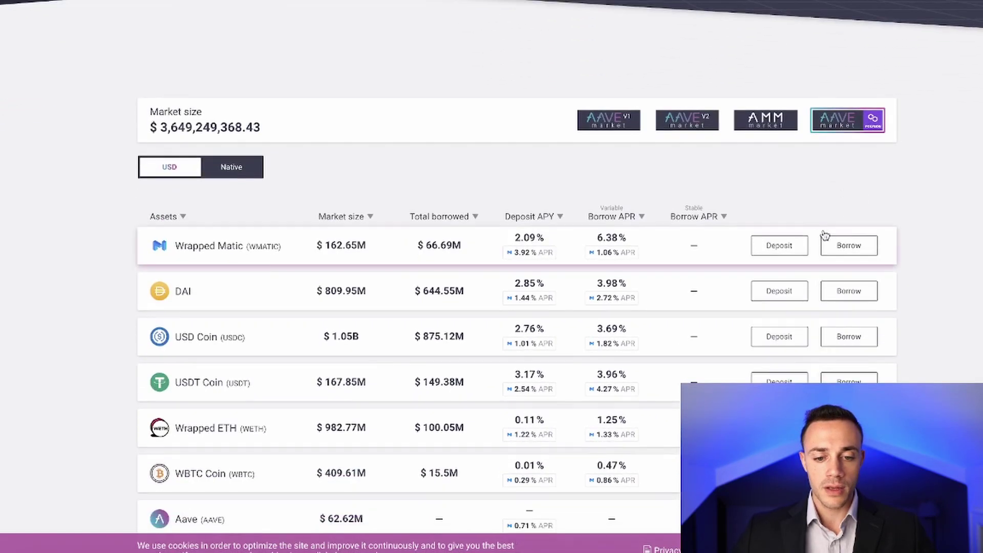
scroll(686, 224, "down", 2)
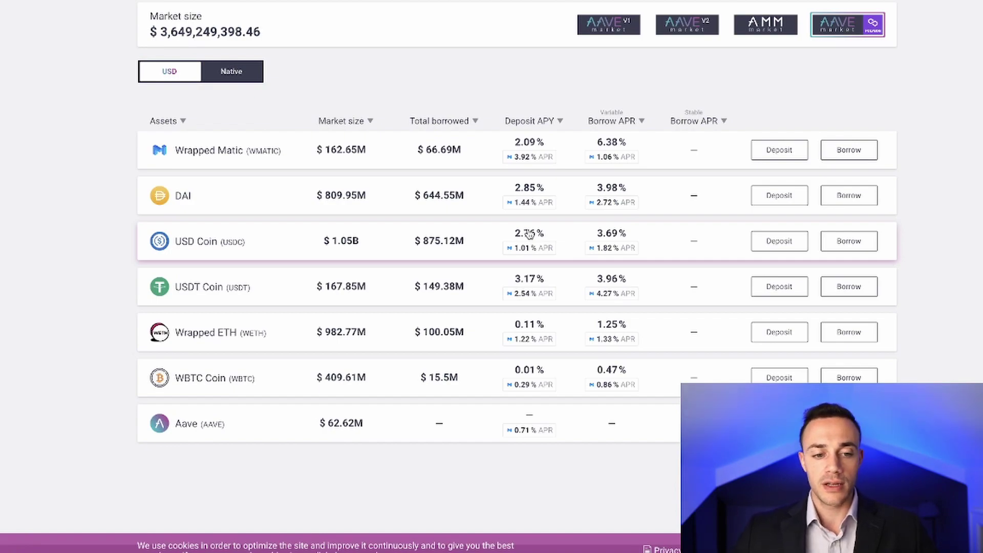
mouse_move(542, 254)
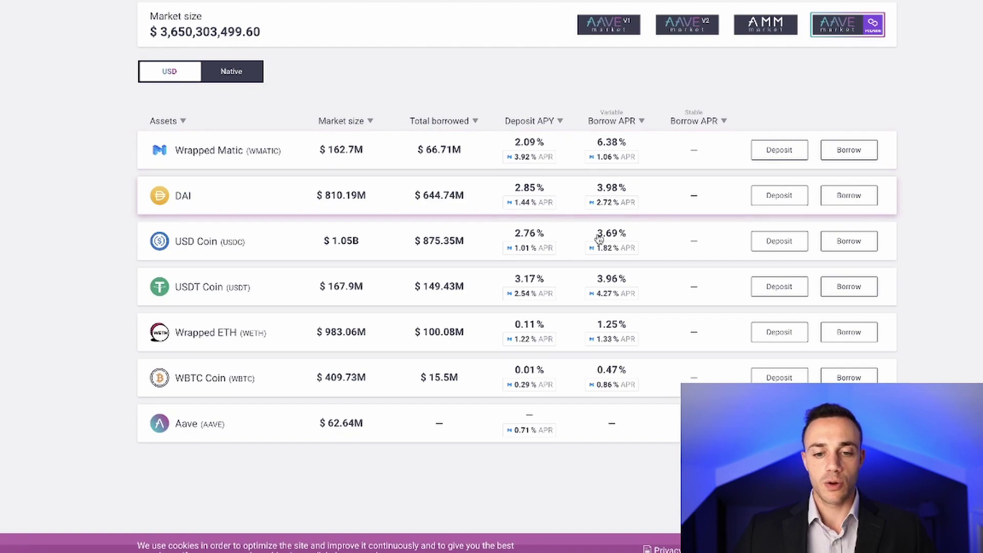
mouse_move(617, 248)
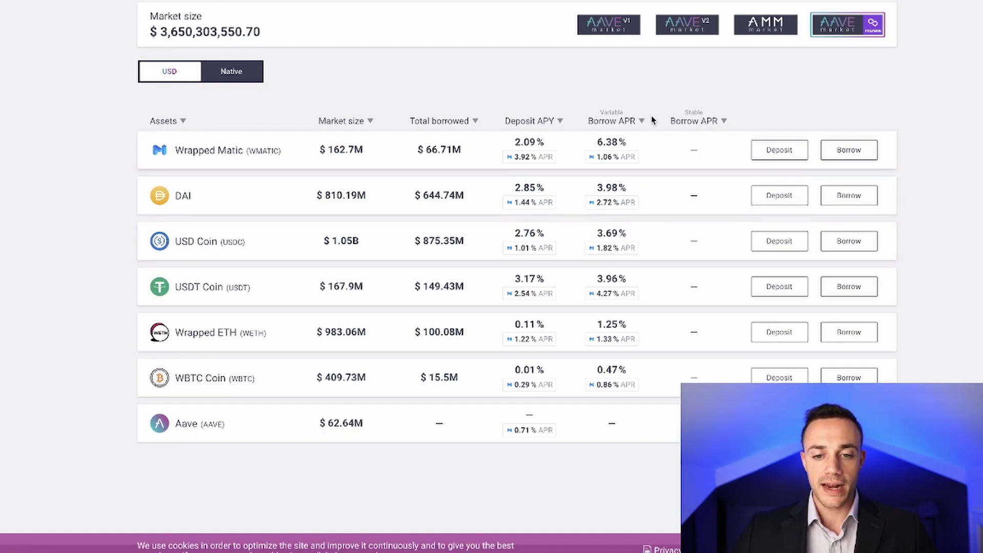
mouse_move(535, 158)
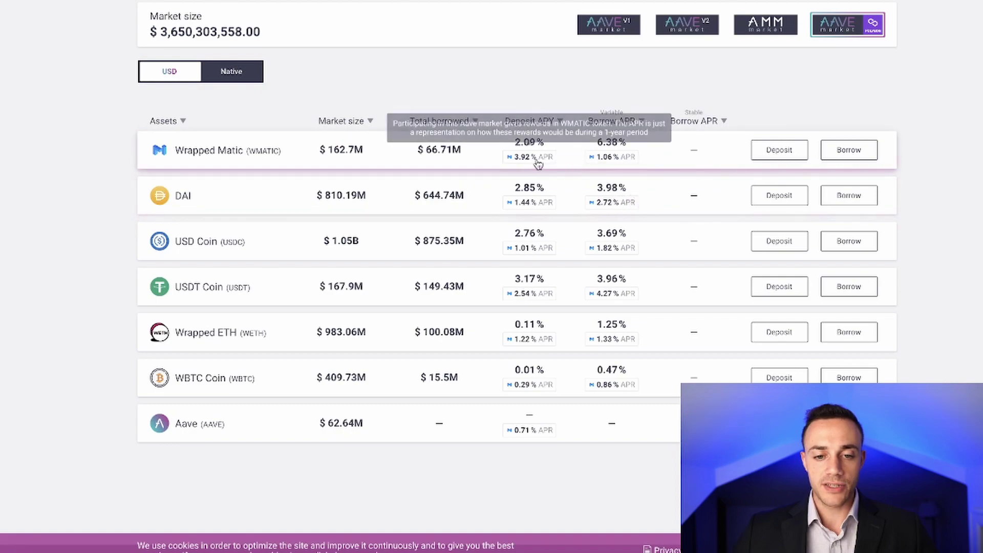
mouse_move(626, 251)
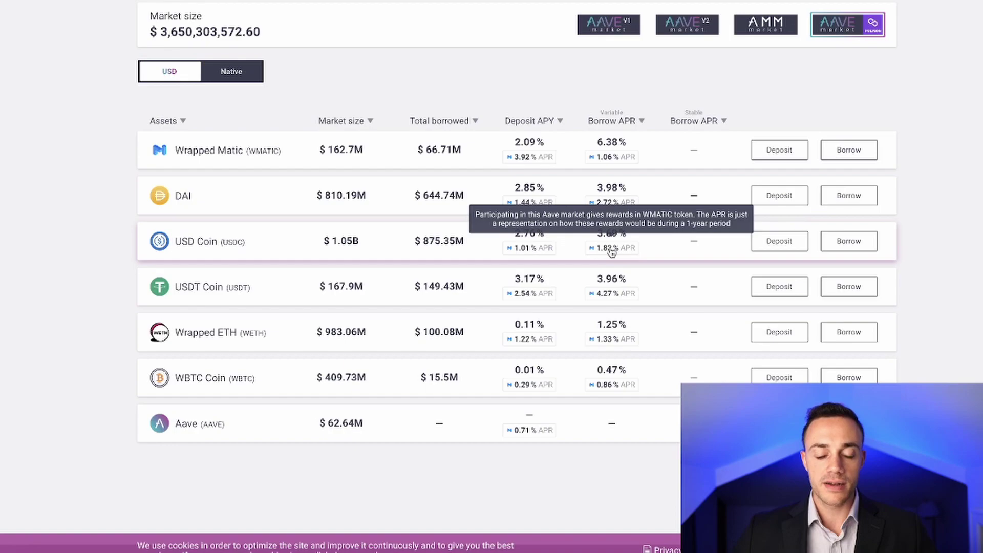
mouse_move(550, 248)
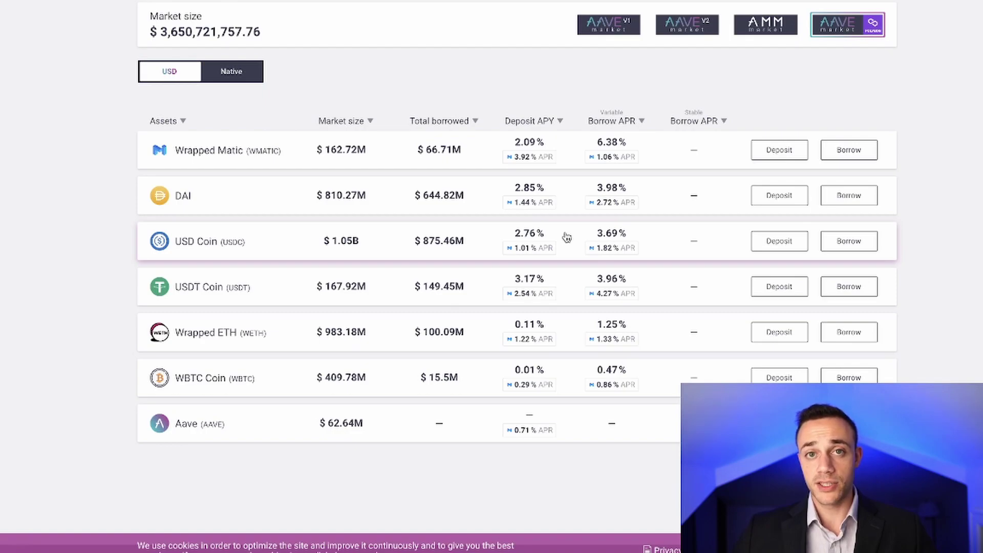
Step: Enter the Aave app from the top of the landing page to reach the Polygon markets table
scroll(566, 237, "up", 9)
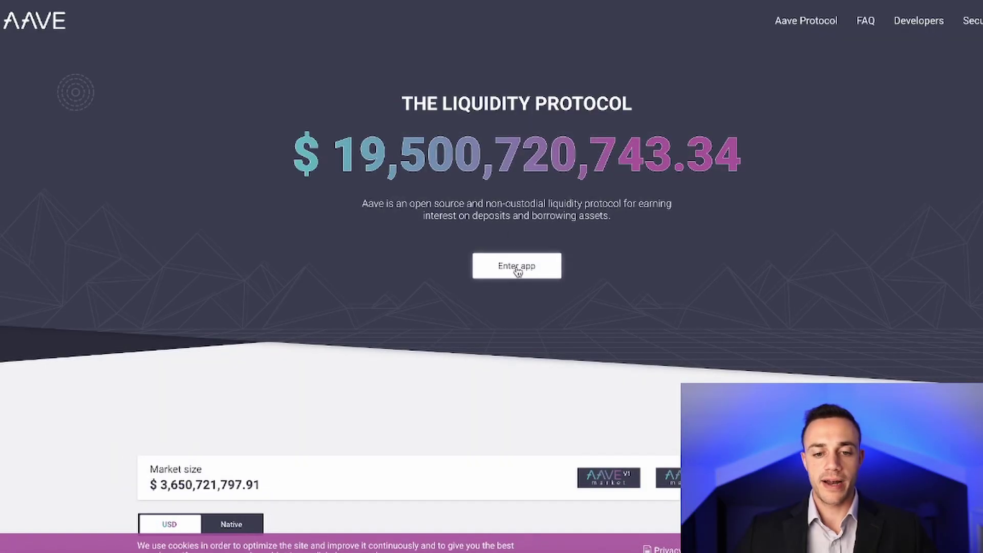
left_click(517, 269)
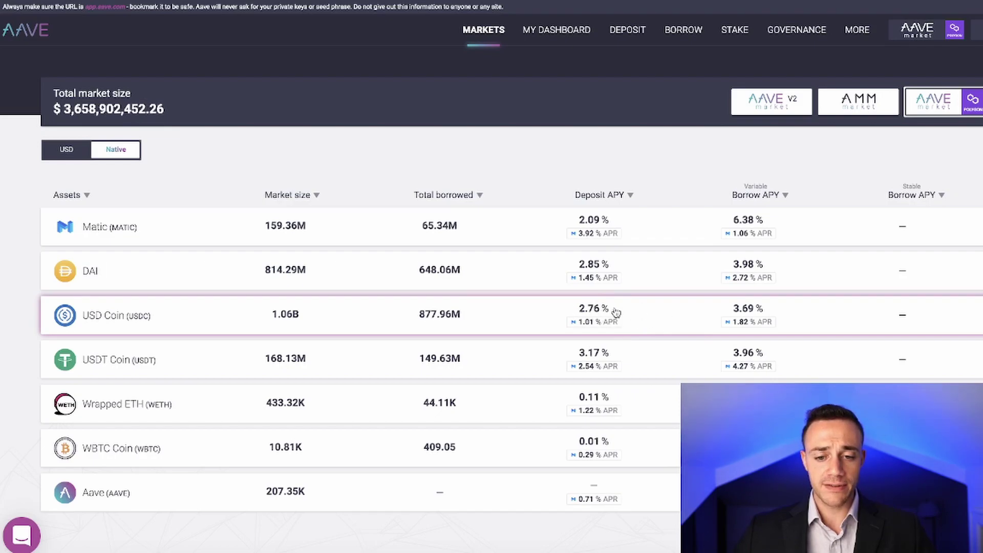
Step: Open the USD Coin reserve page and review its APY charts, utilisation, LTV and liquidation threshold
left_click(504, 316)
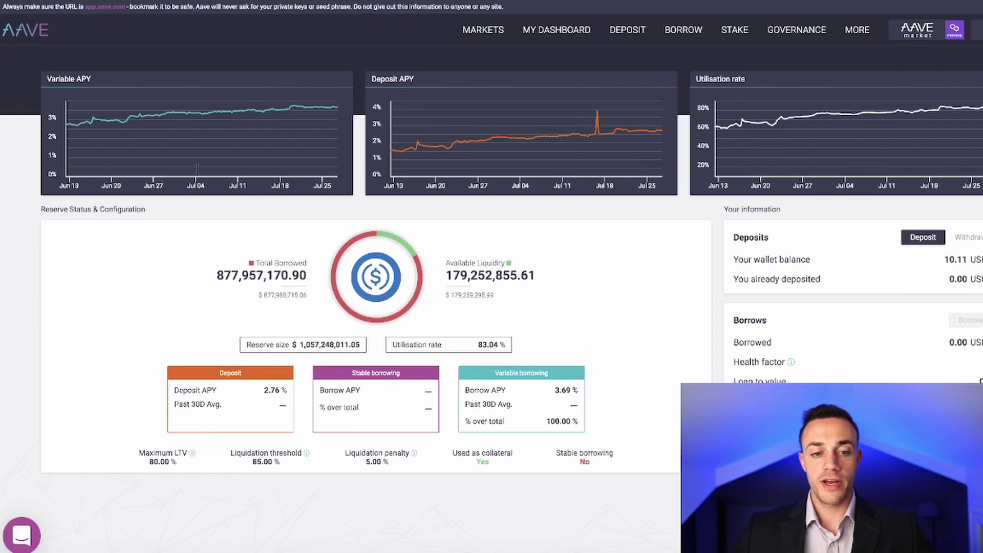
mouse_move(219, 134)
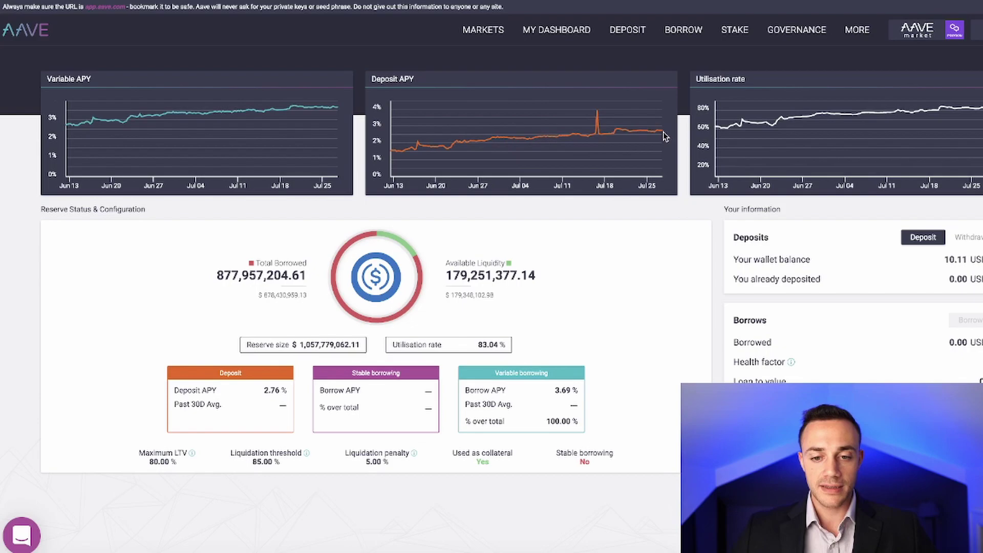
mouse_move(663, 137)
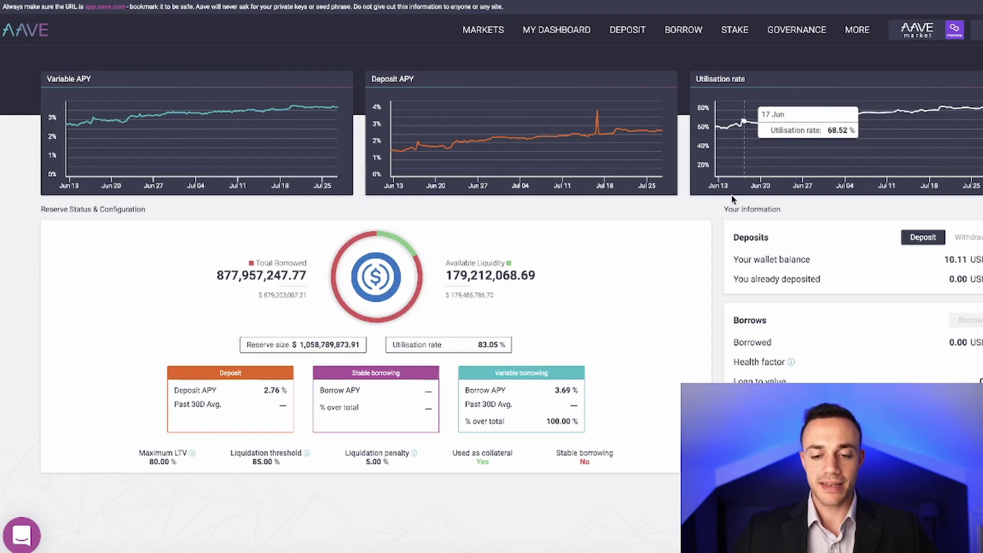
Step: Check the MetaMask wallet balance, then return to the Polygon markets list
key("alt+shift+m")
left_click(675, 219)
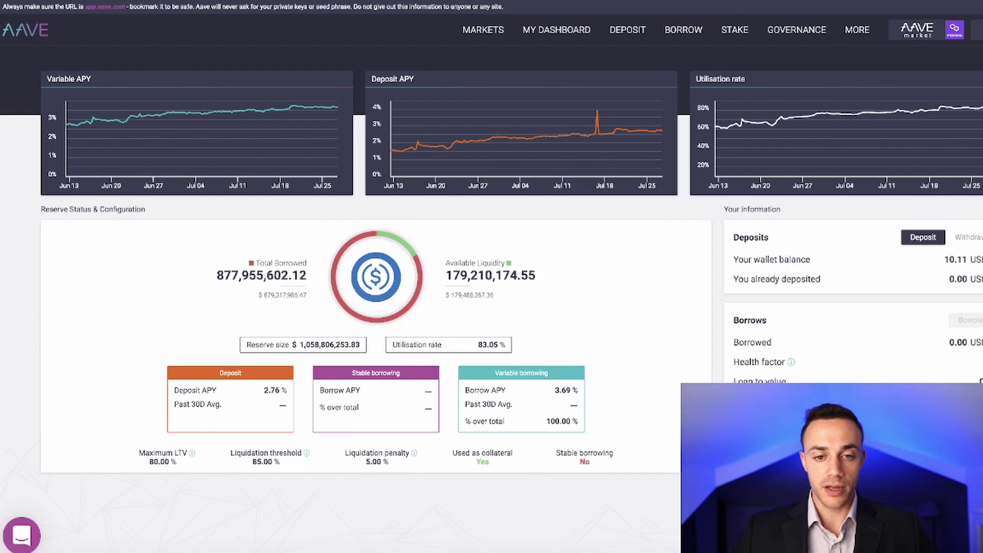
left_click(485, 32)
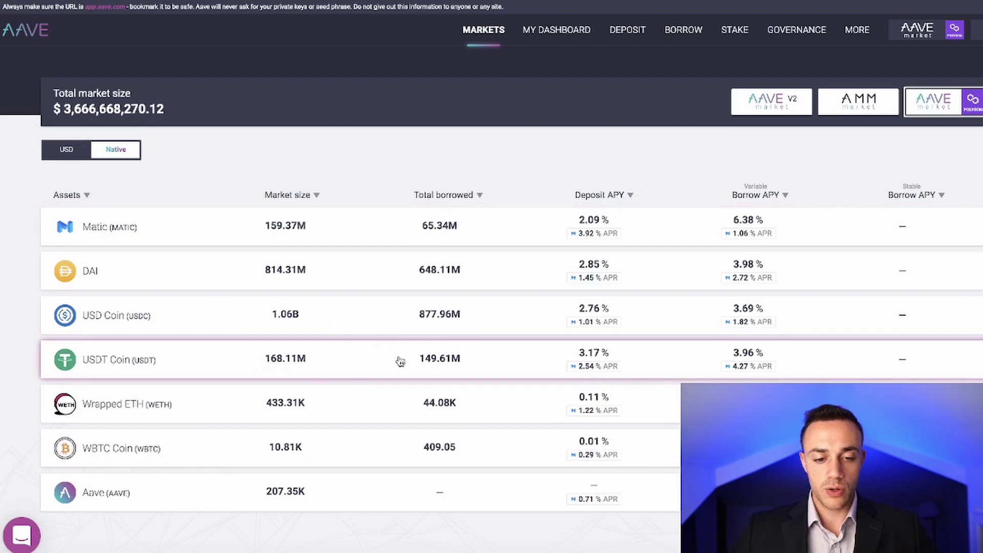
Step: Look over the USDT and DAI reserve details, then open the USD Coin reserve page
left_click(227, 364)
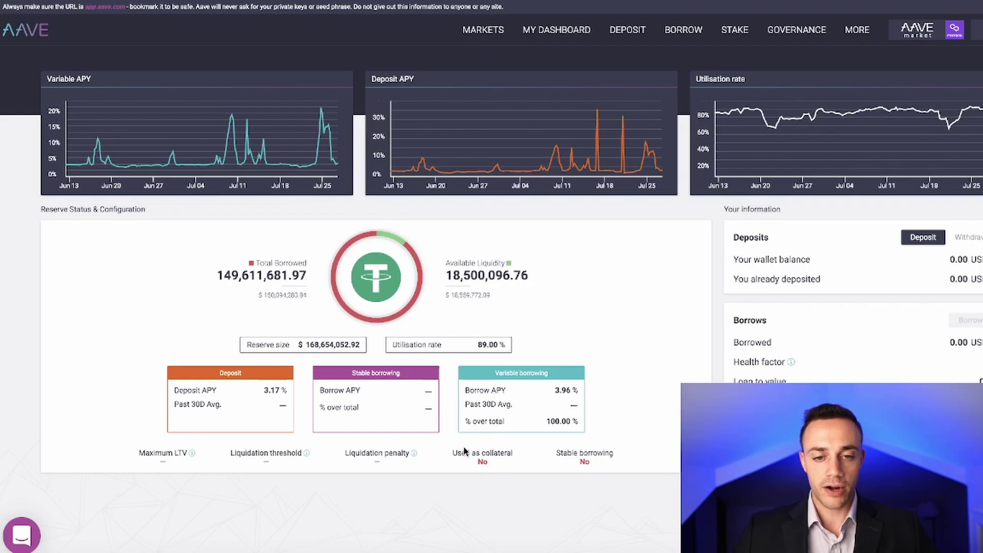
left_click(476, 31)
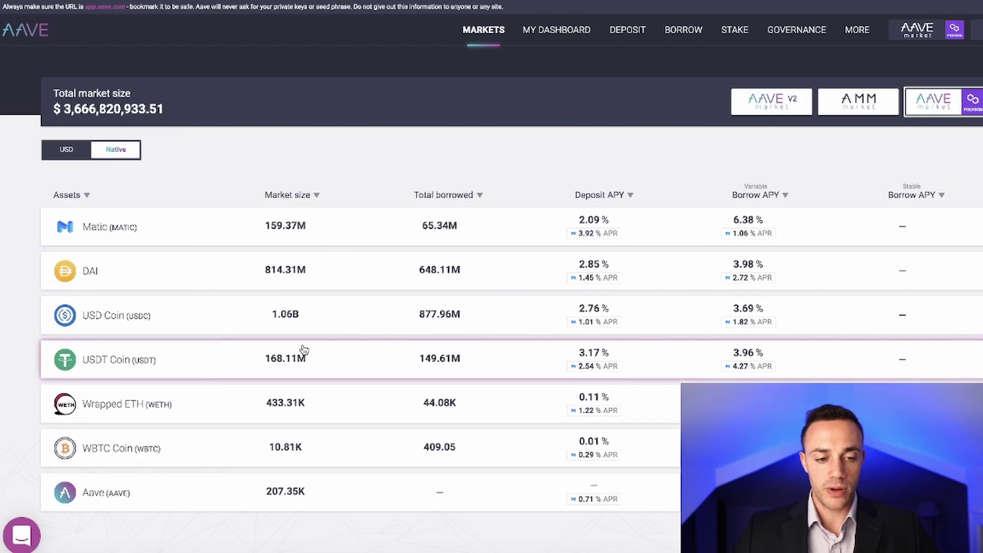
left_click(337, 277)
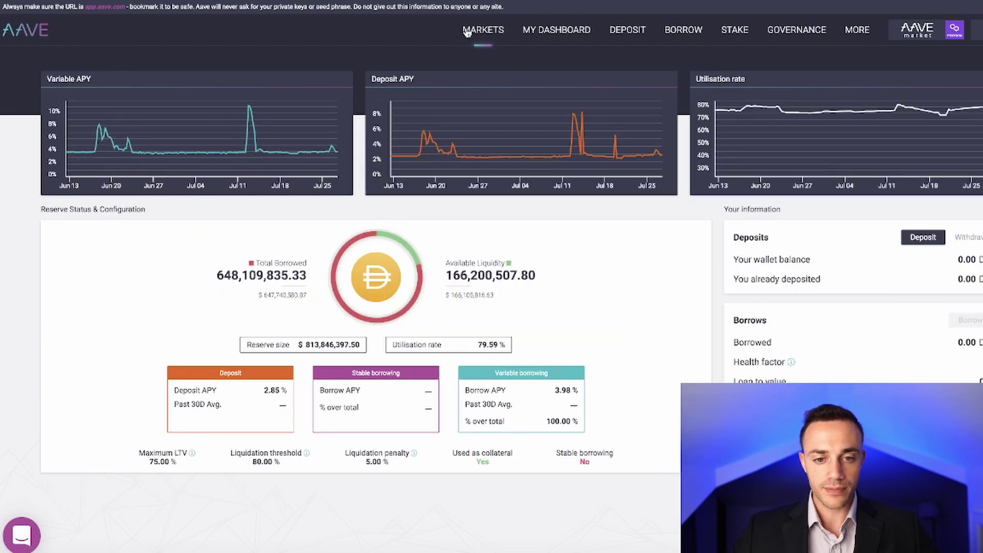
key("alt+Left")
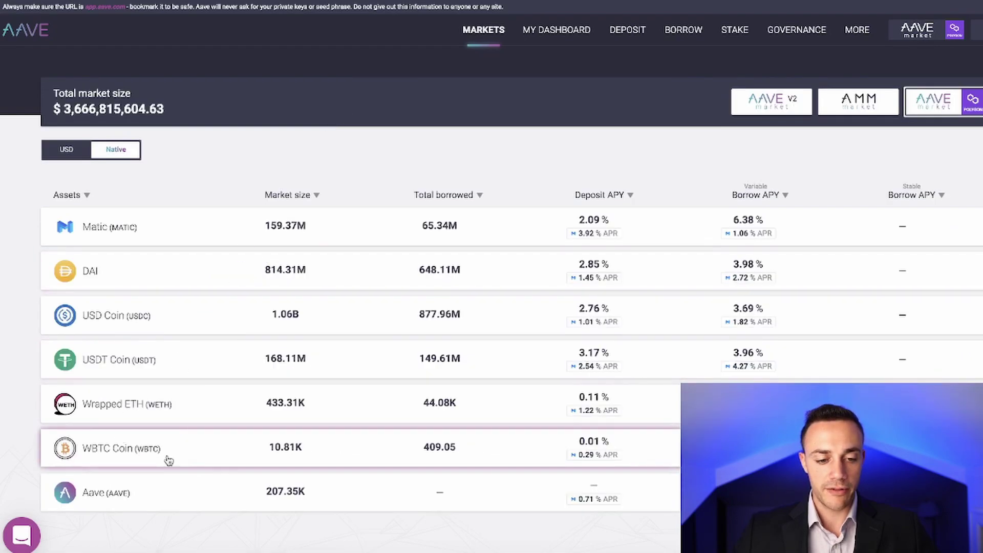
left_click(215, 313)
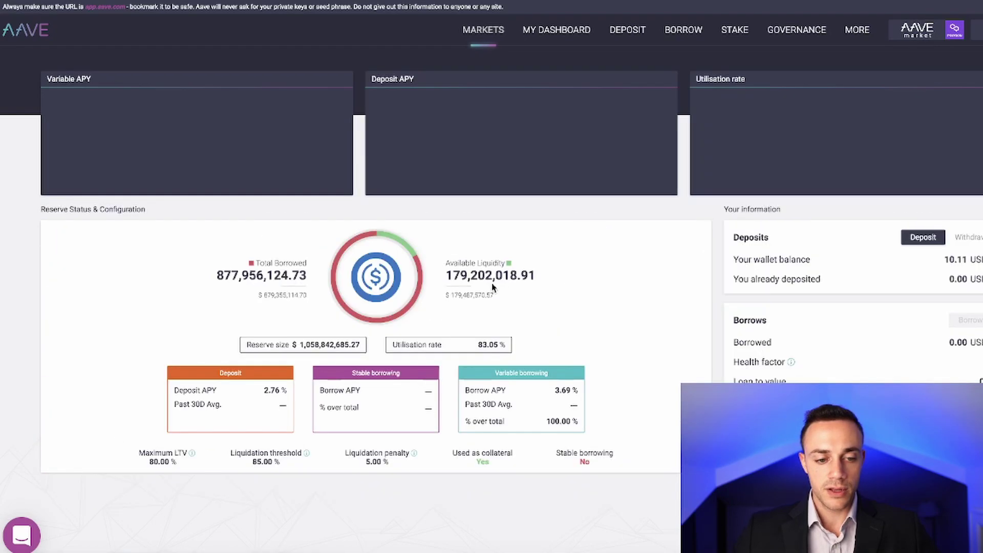
Step: Open the Deposit USDC form and enter 10 as the amount
left_click(925, 238)
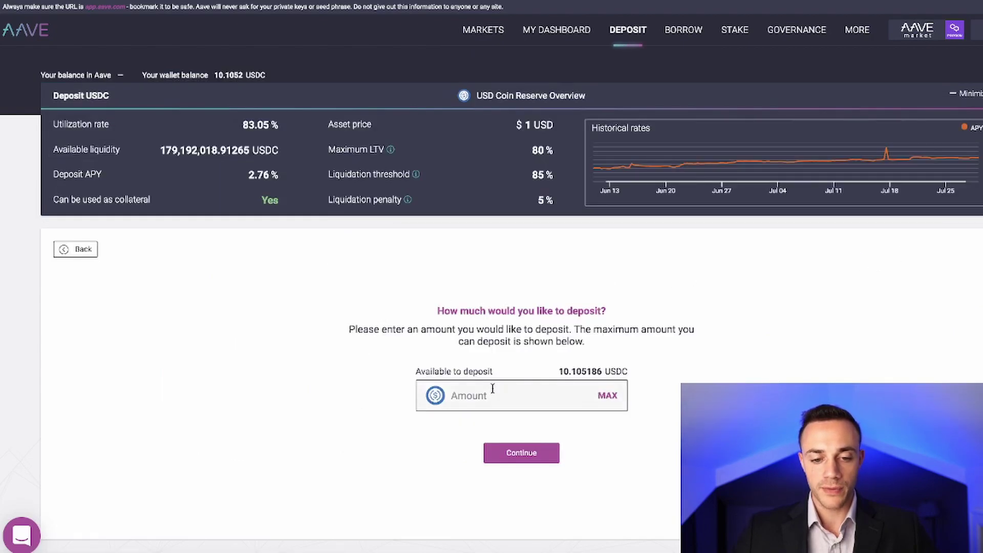
left_click(490, 393)
type("10")
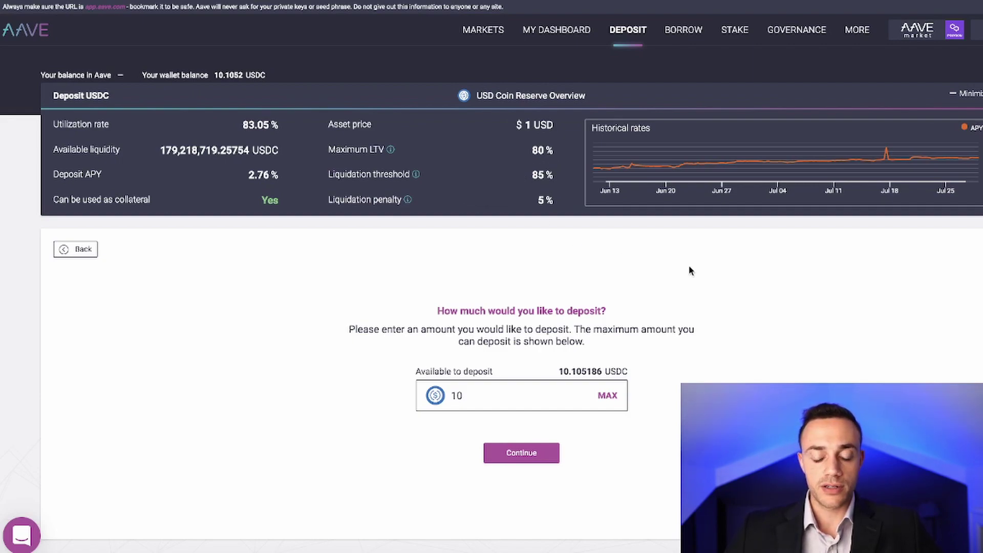
Step: Submit the 10 USDC deposit, raising the MetaMask gas price from 1.1 to 1.3 gwei before confirming
left_click(517, 452)
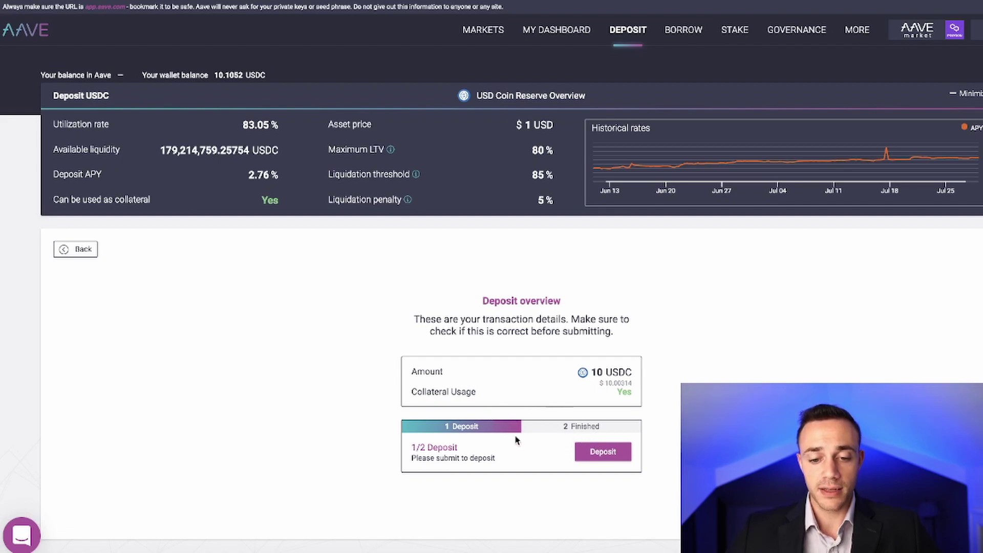
left_click(603, 452)
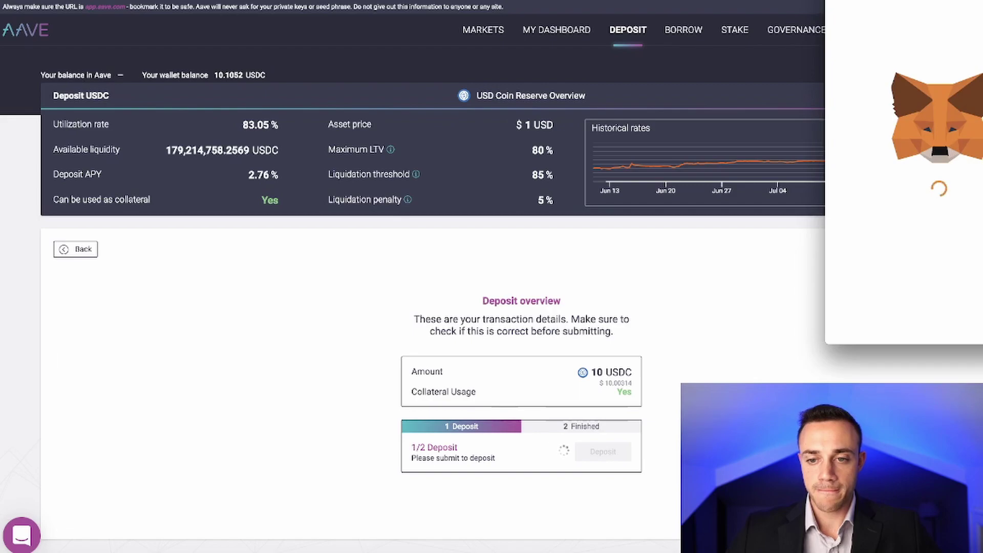
left_click_drag(929, 20, 487, 0)
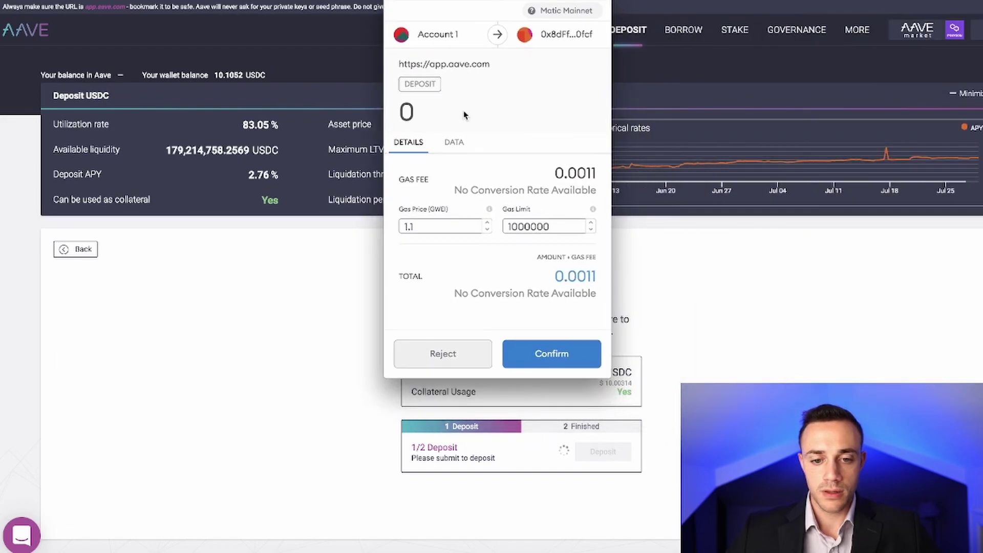
left_click(443, 224)
key("BackSpace")
key("BackSpace")
type(".3")
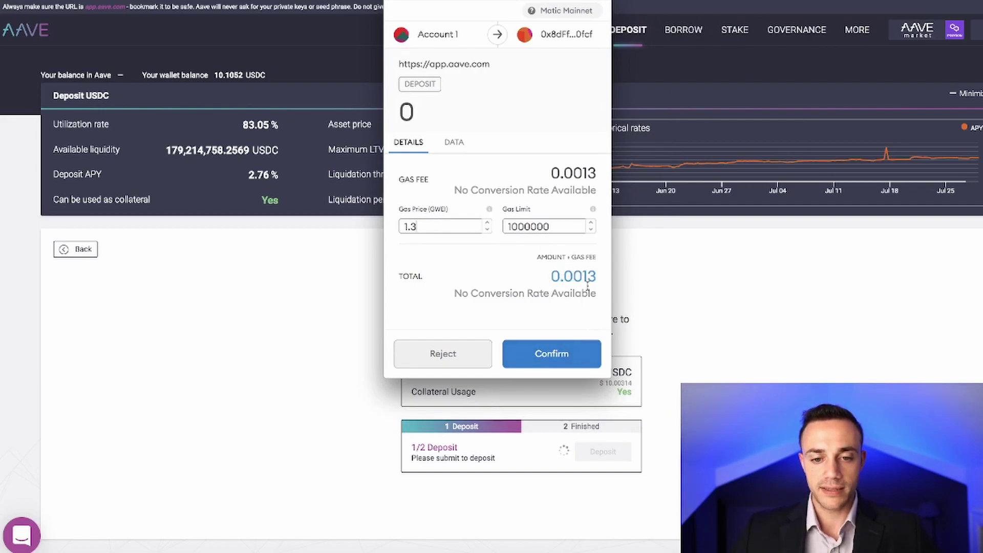
left_click(552, 355)
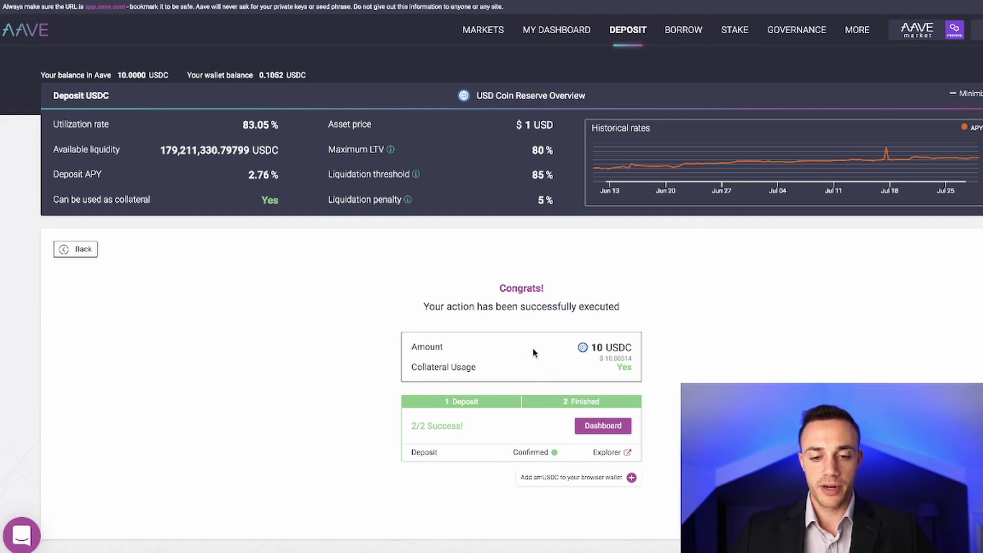
Step: View the 10 USDC deposit on the dashboard, keeping it enabled as collateral
left_click(571, 28)
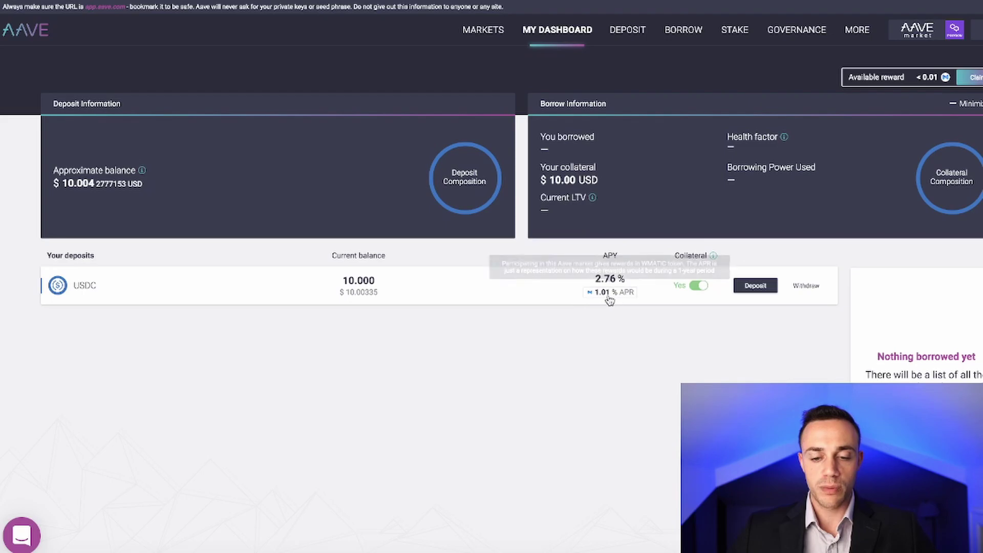
left_click(702, 286)
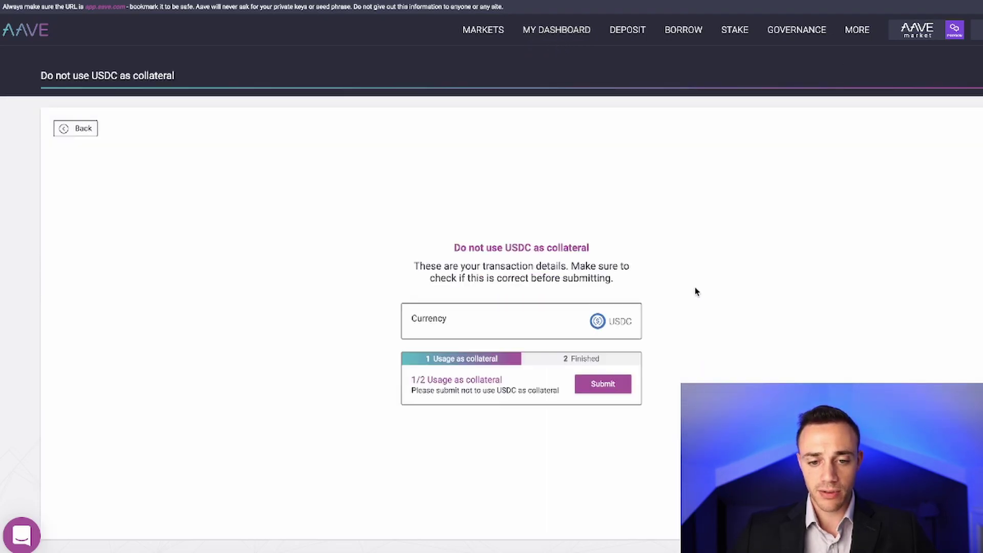
left_click(72, 129)
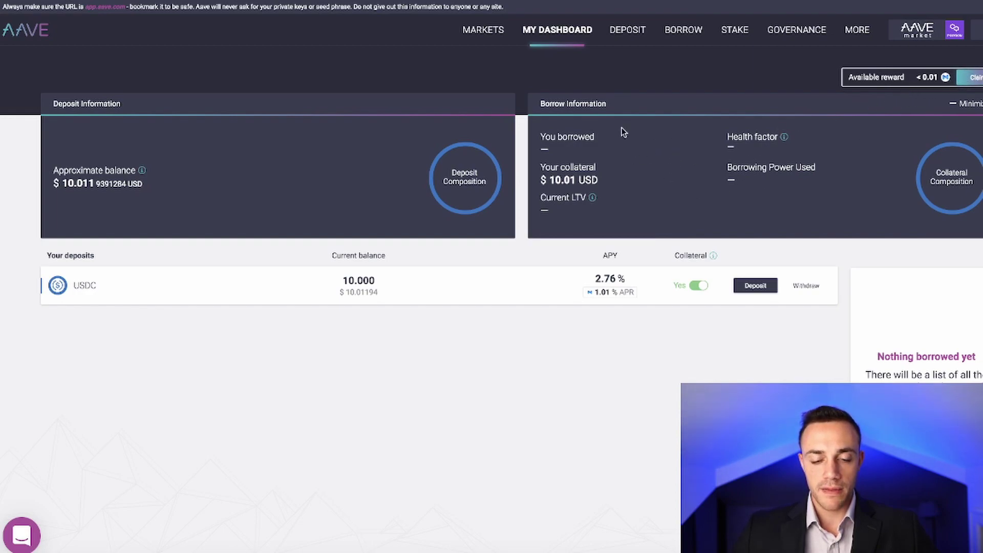
Step: Look over the Stake AAVE amount form, then view the Governance proposals list
left_click(735, 31)
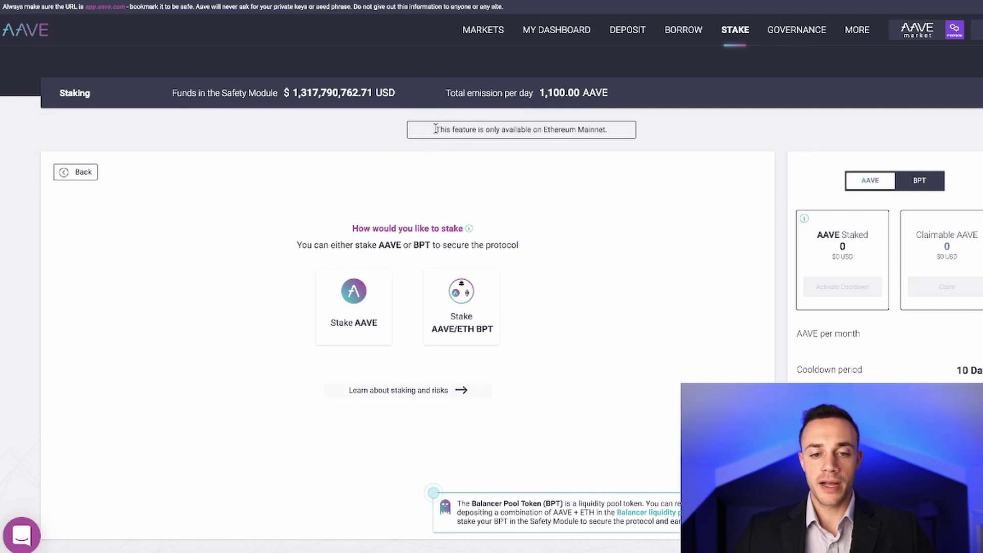
triple_click(611, 133)
left_click(629, 134)
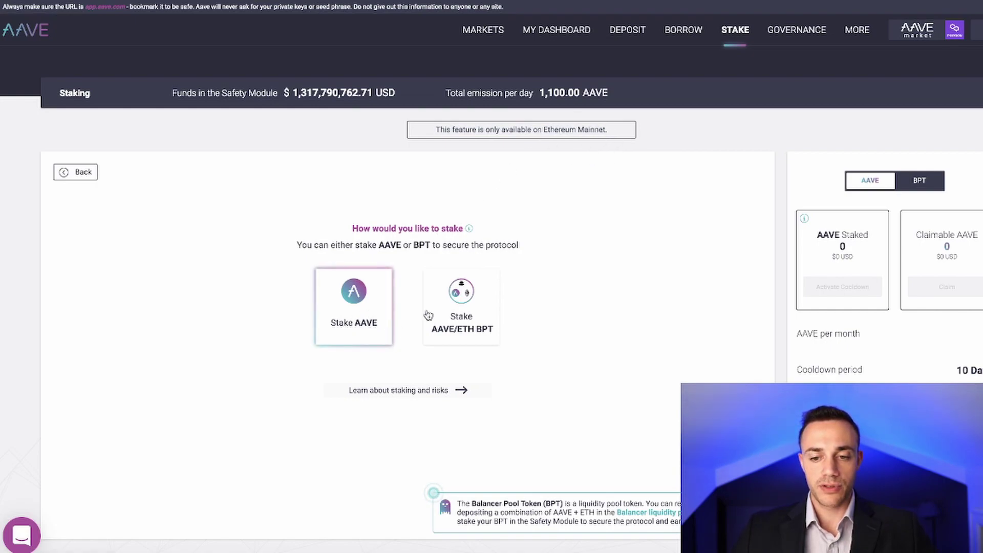
left_click(351, 328)
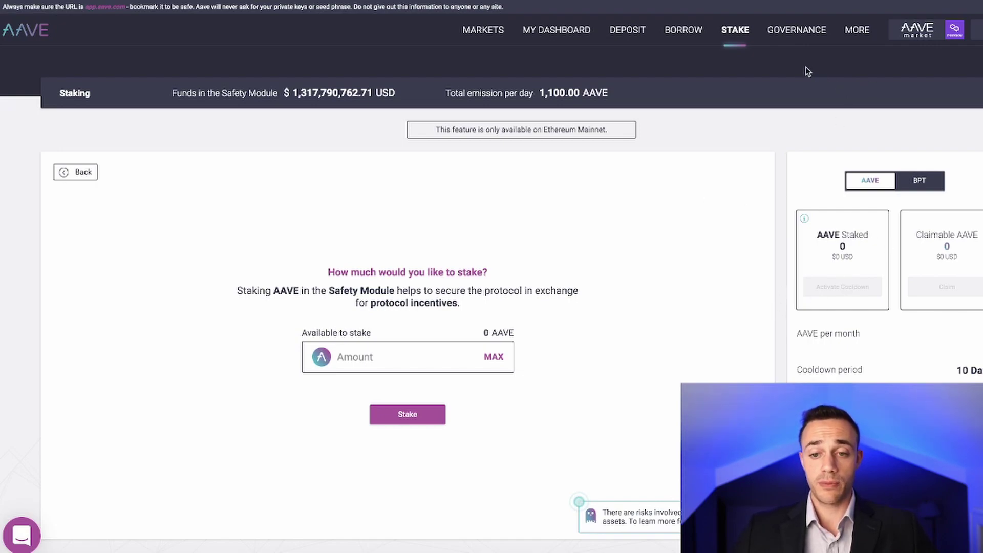
left_click(789, 32)
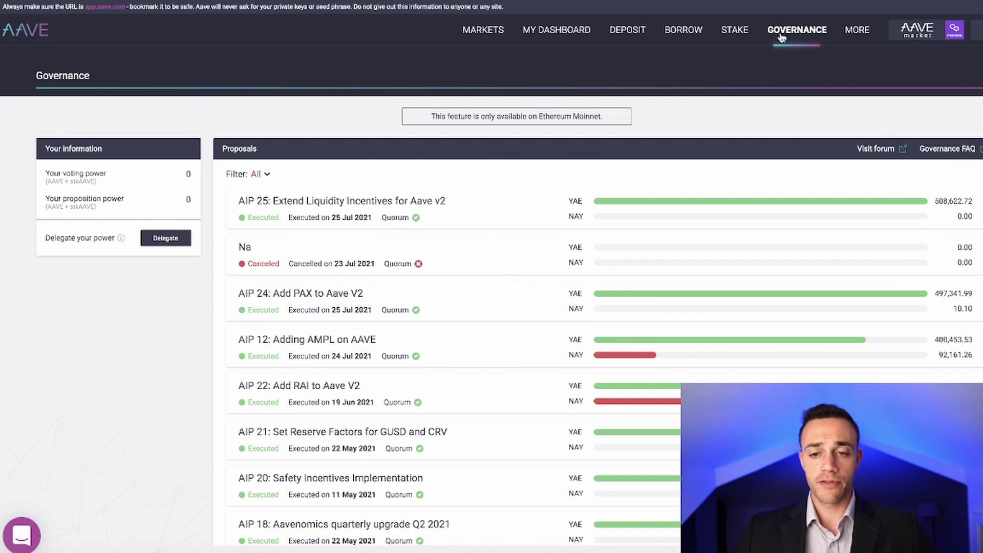
Step: Show the Borrow page with MATIC (7.81269) and USDC (8.00, 3.69% variable) available
left_click(689, 23)
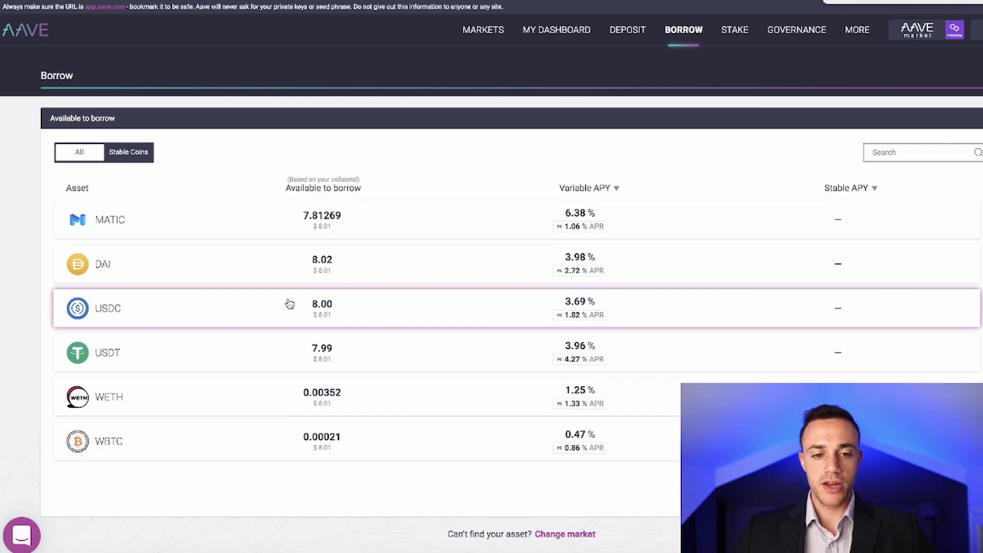
Step: Set the USDC borrow amount to 3.28 with the slider, giving health factor 2.59
left_click(250, 314)
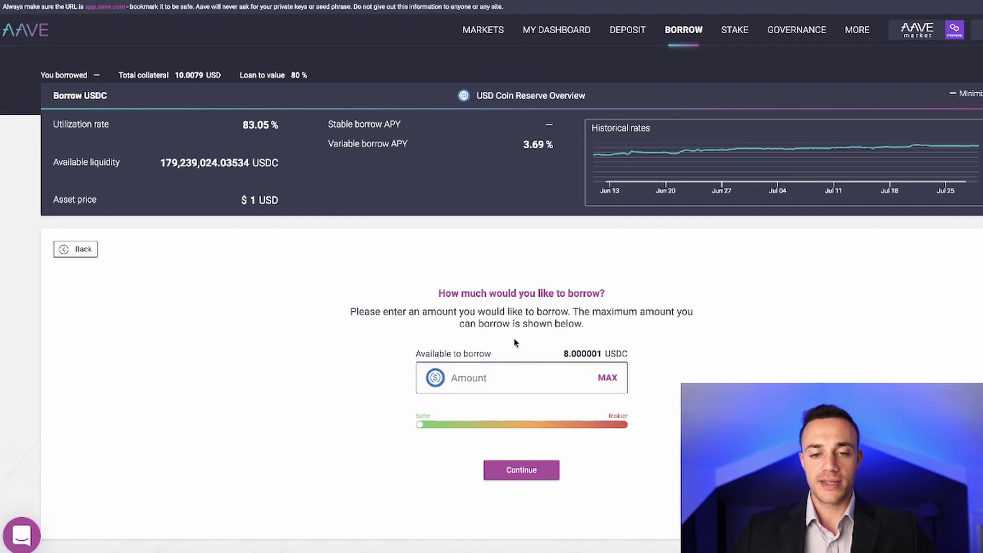
left_click_drag(419, 424, 671, 430)
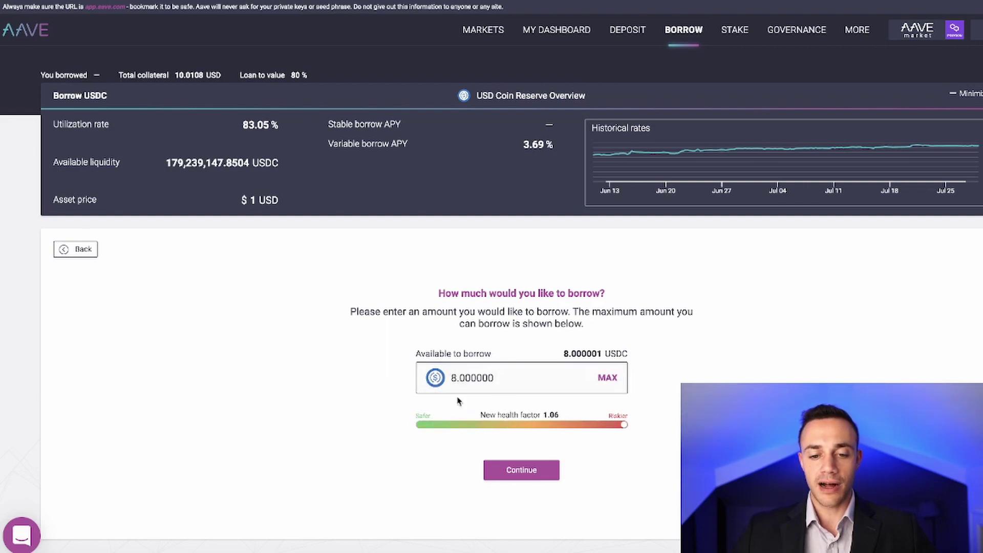
mouse_move(623, 425)
left_mouse_down()
mouse_move(420, 428)
mouse_move(610, 434)
mouse_move(630, 430)
mouse_move(411, 428)
mouse_move(649, 428)
mouse_move(397, 425)
mouse_move(535, 427)
mouse_move(423, 434)
mouse_move(567, 409)
mouse_move(580, 417)
mouse_move(518, 427)
left_mouse_up()
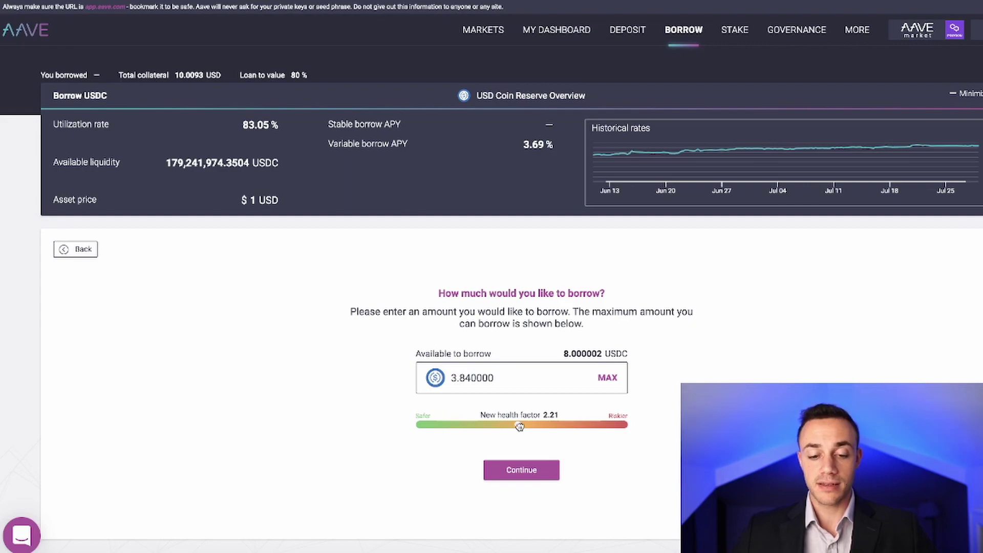
mouse_move(519, 426)
left_mouse_down()
mouse_move(538, 425)
mouse_move(448, 426)
mouse_move(639, 426)
mouse_move(423, 426)
mouse_move(667, 423)
mouse_move(503, 424)
left_mouse_up()
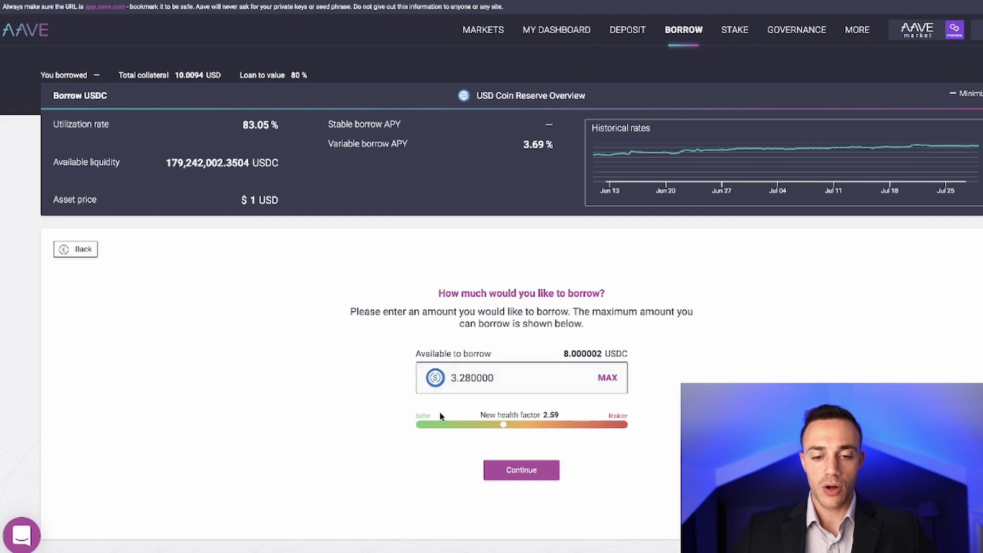
left_click(521, 470)
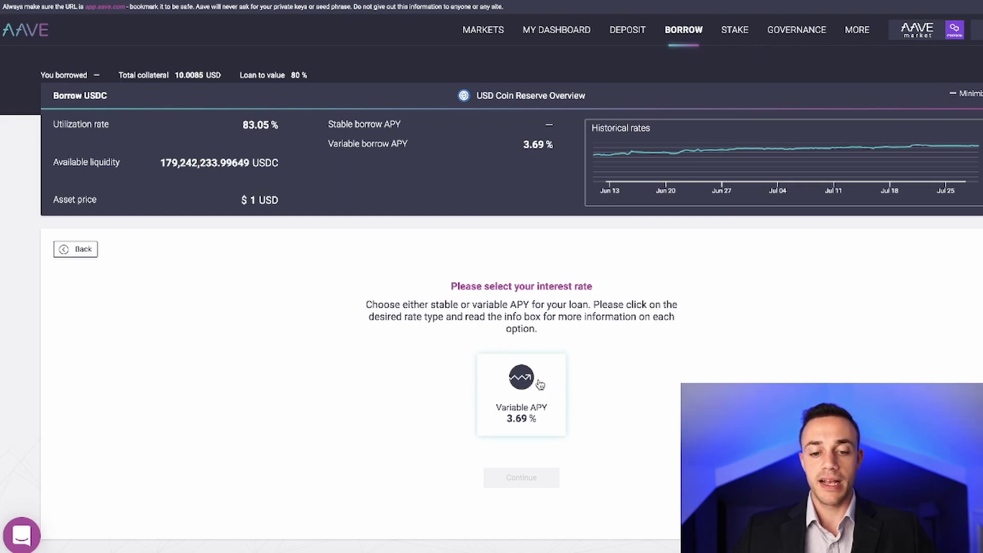
left_click(539, 424)
left_click(537, 481)
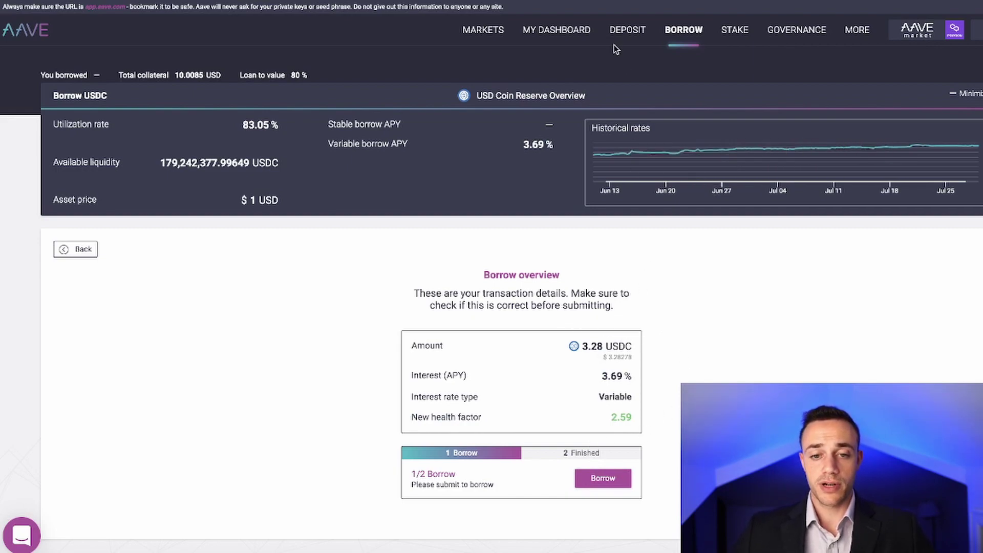
Step: Return to My Dashboard, leaving the 3.28 USDC variable-rate borrow pending at step 1/2
left_click(581, 33)
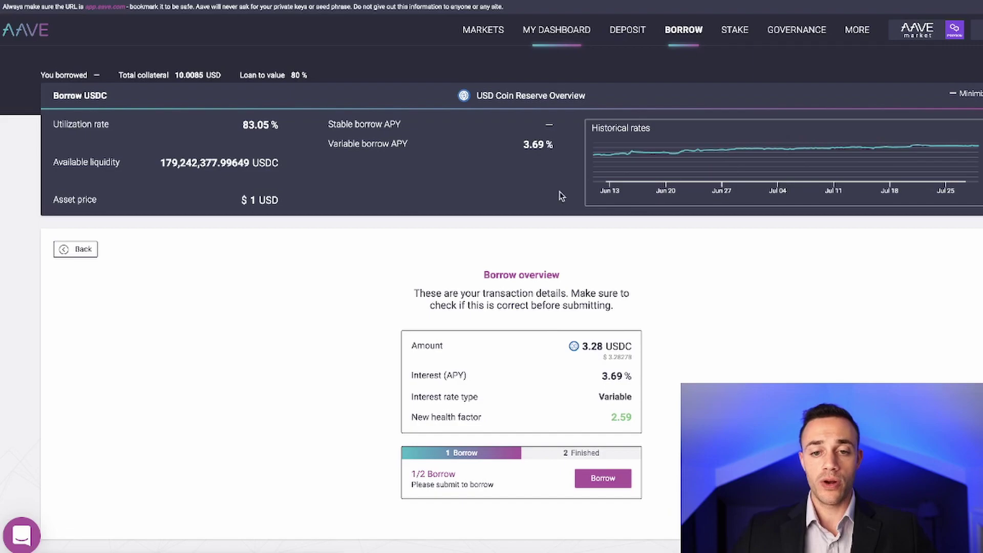